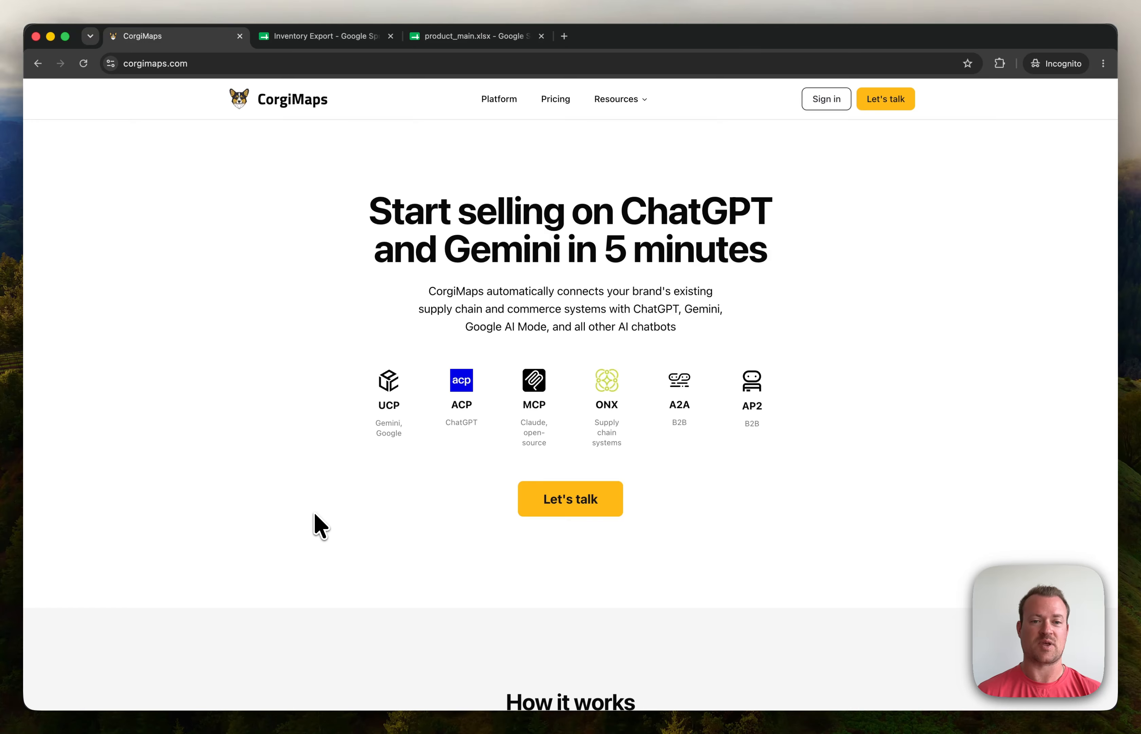
Step: Scroll through the corgimaps.com homepage, then go to the Sign in page
scroll(317, 528, down, 15)
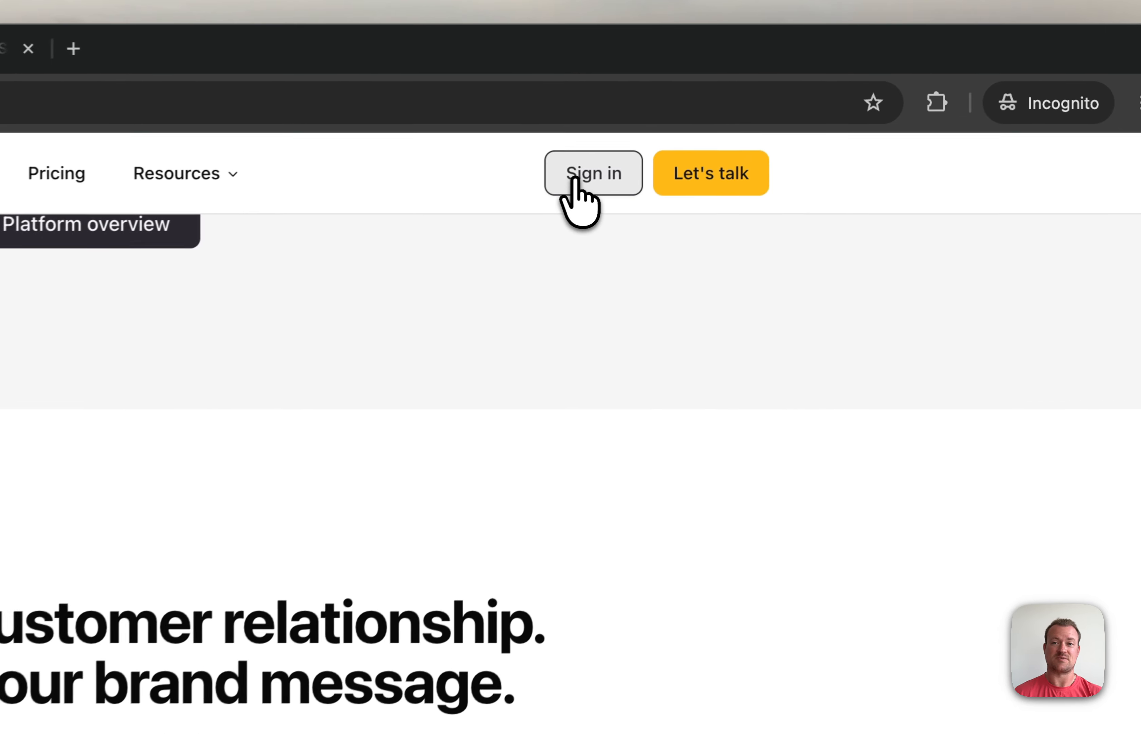
click(786, 115)
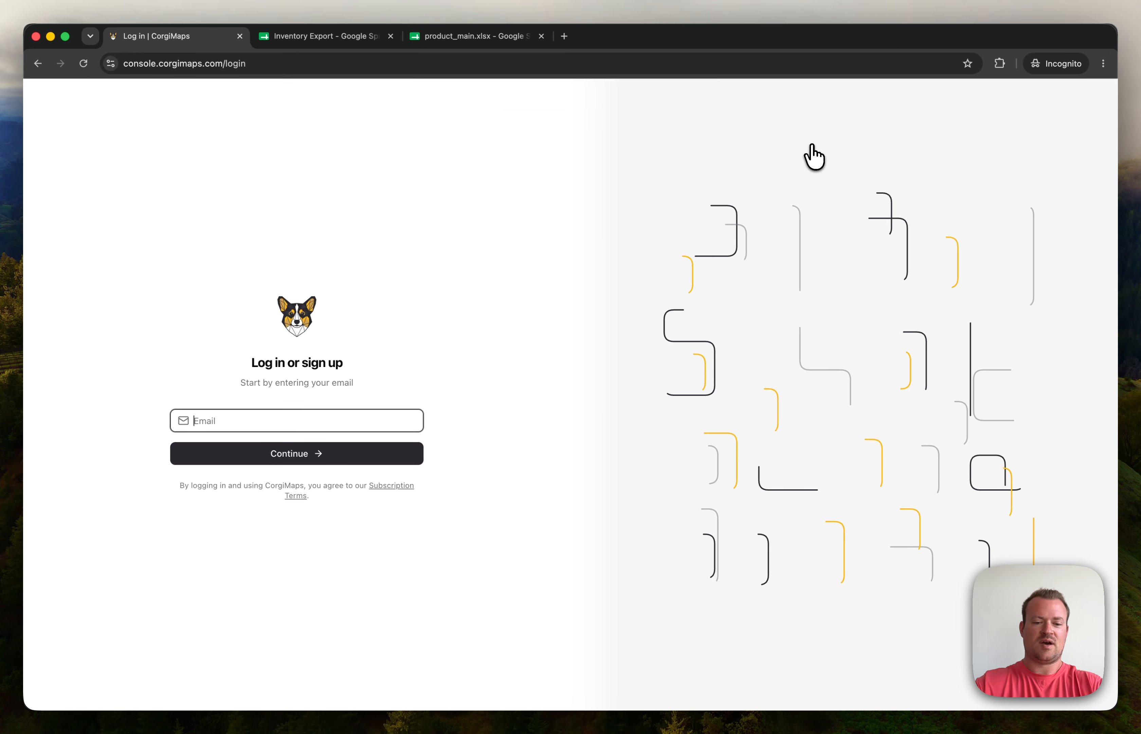
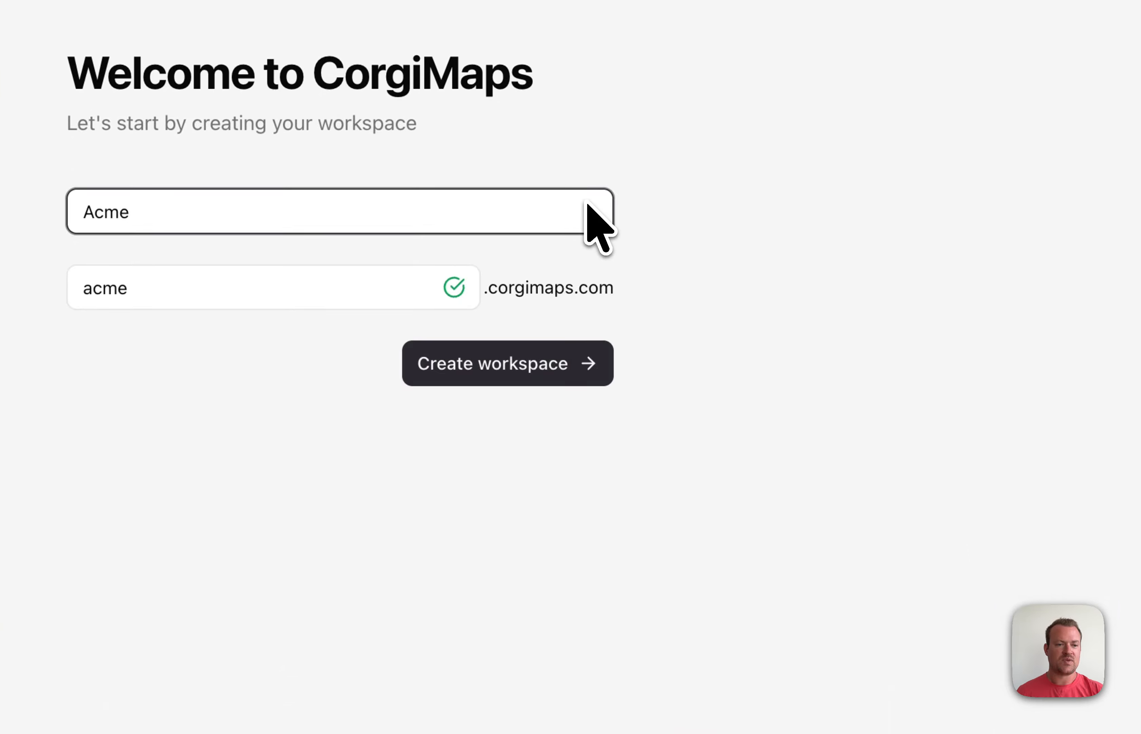
Step: Log in with your email address and create a workspace named Acme
click(483, 368)
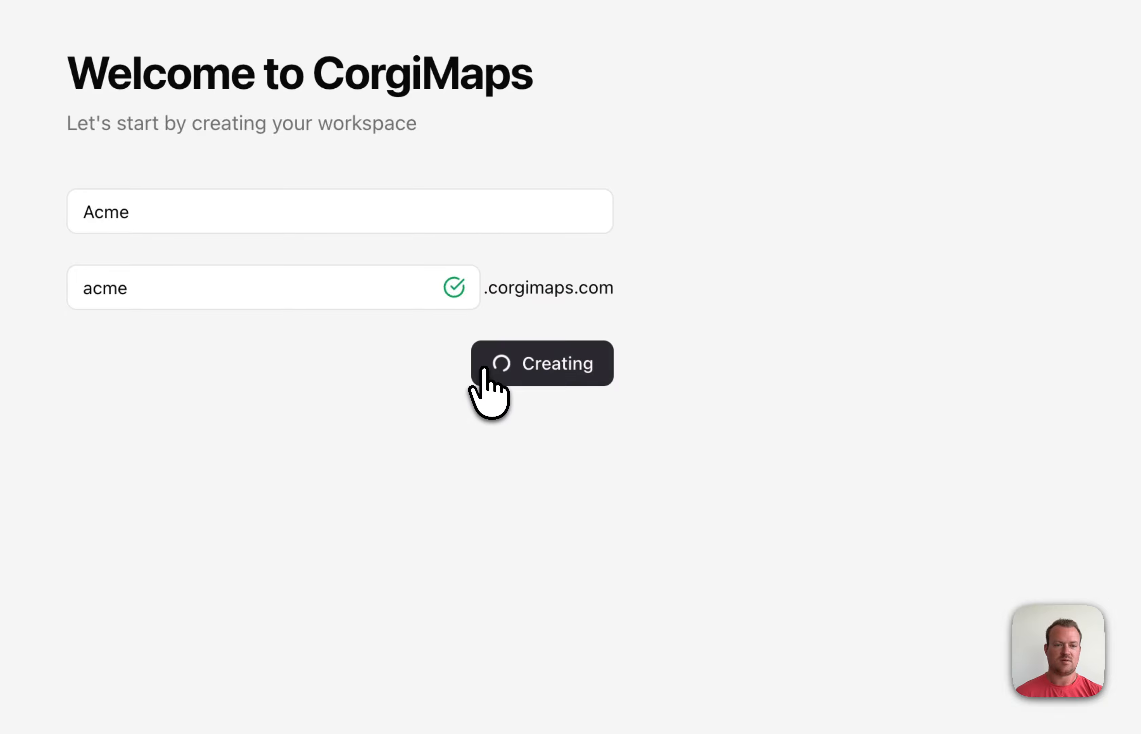
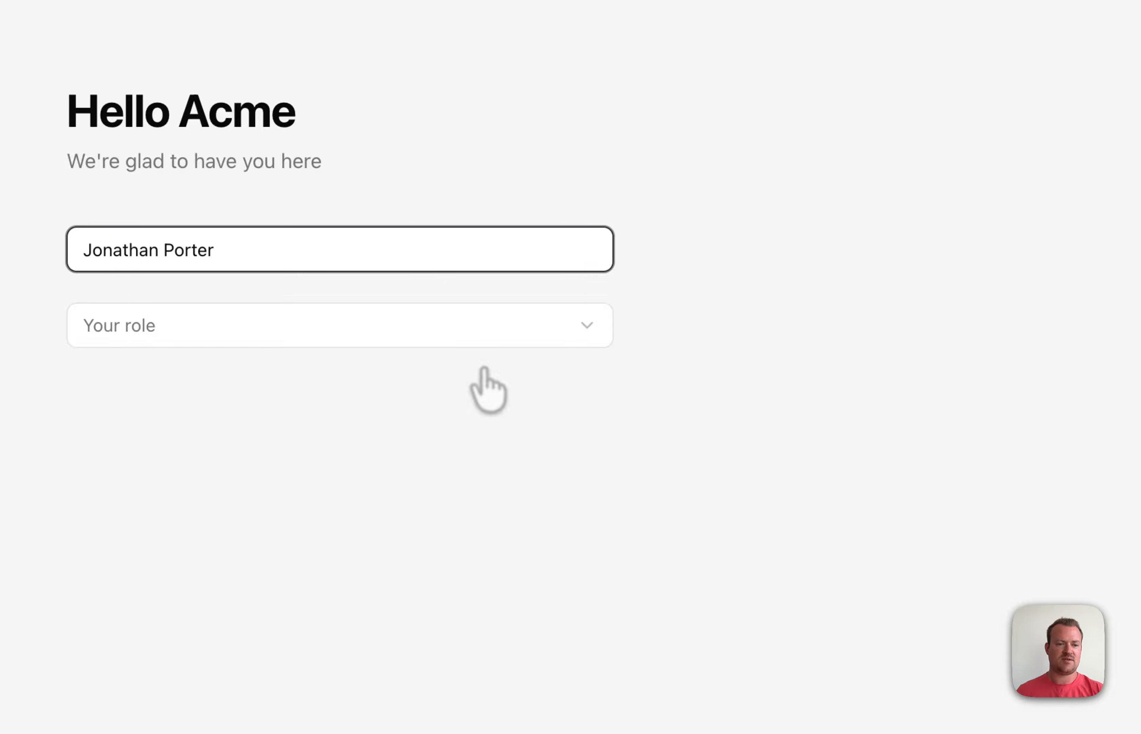
Step: Enter your name and choose CXO / Founder as your role to finish the profile
click(523, 320)
click(363, 529)
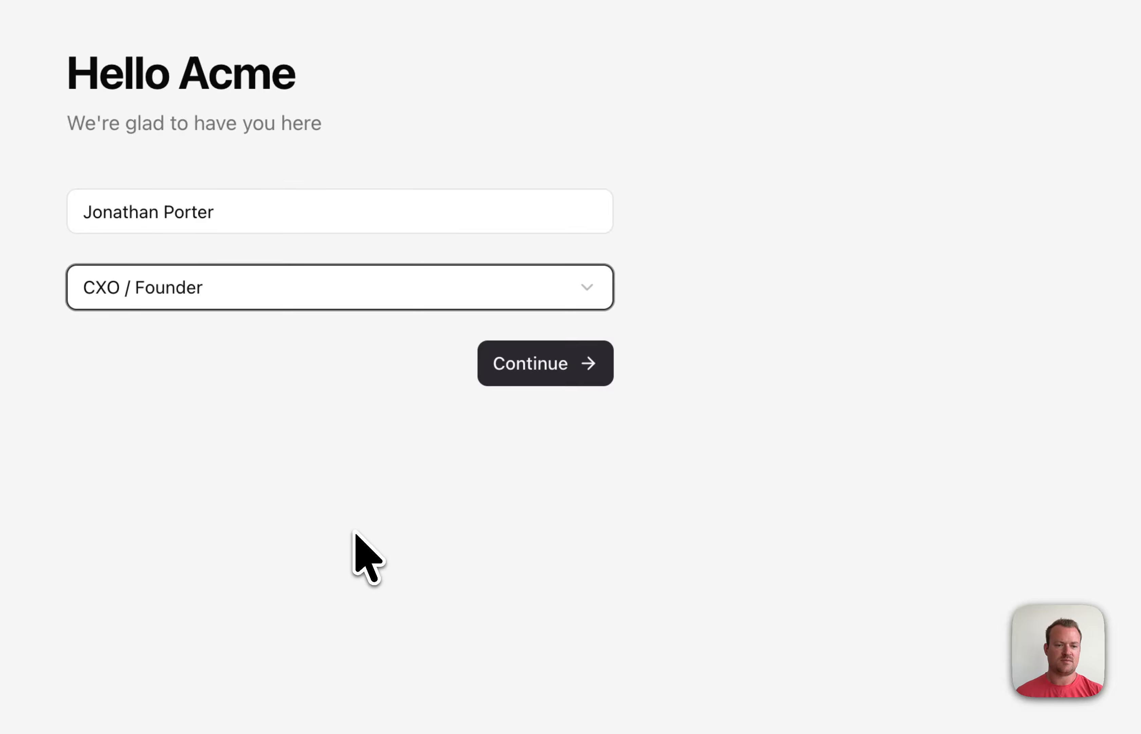
click(546, 365)
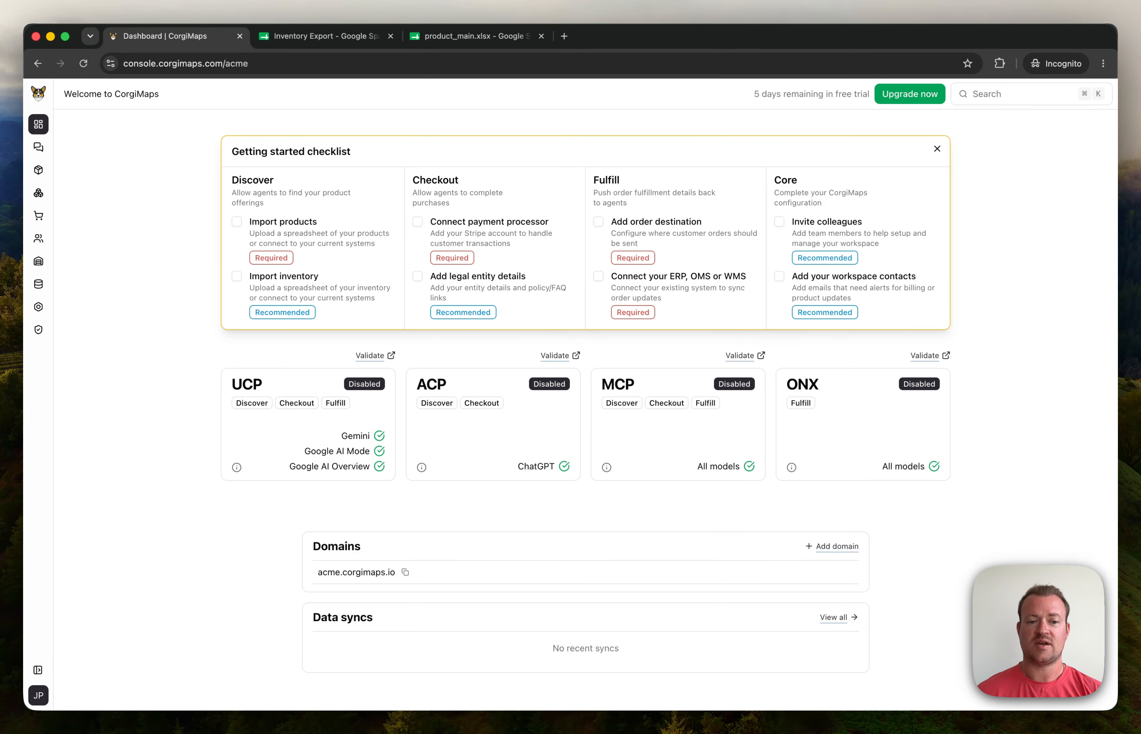
Step: Start a New Source from the checklist, then view the product_main.xlsx spreadsheet
click(283, 222)
click(477, 37)
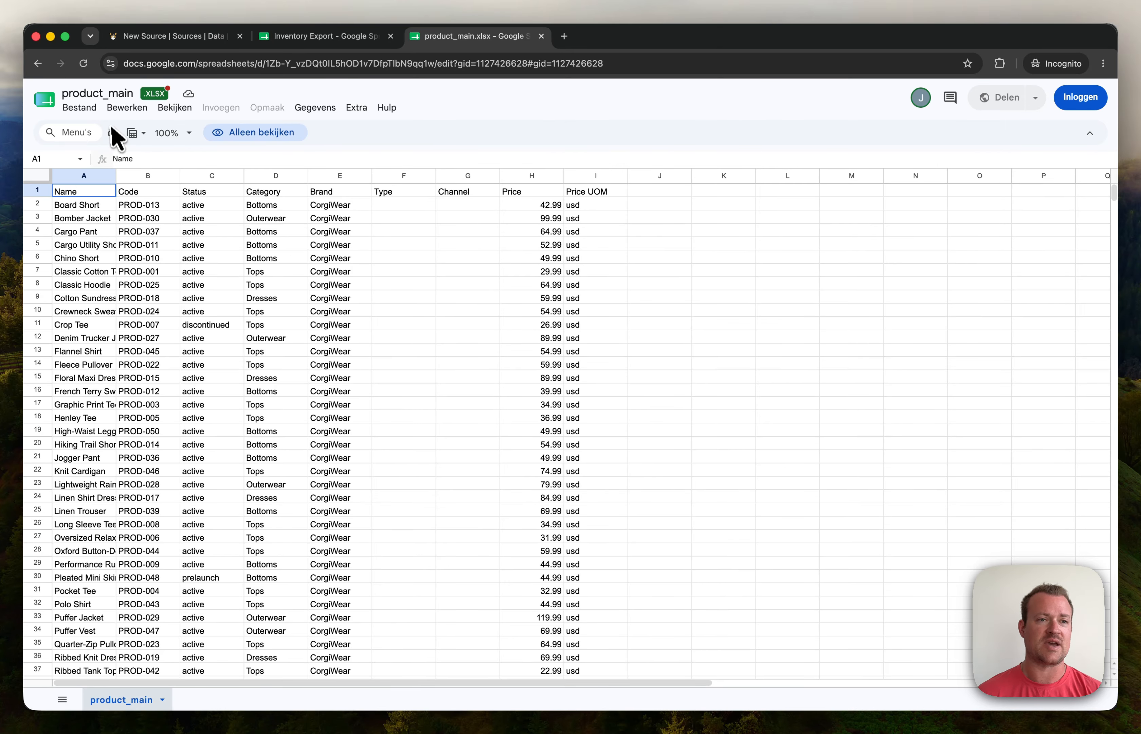
Step: Back in New Source, create a Product source using the File upload connector
click(174, 42)
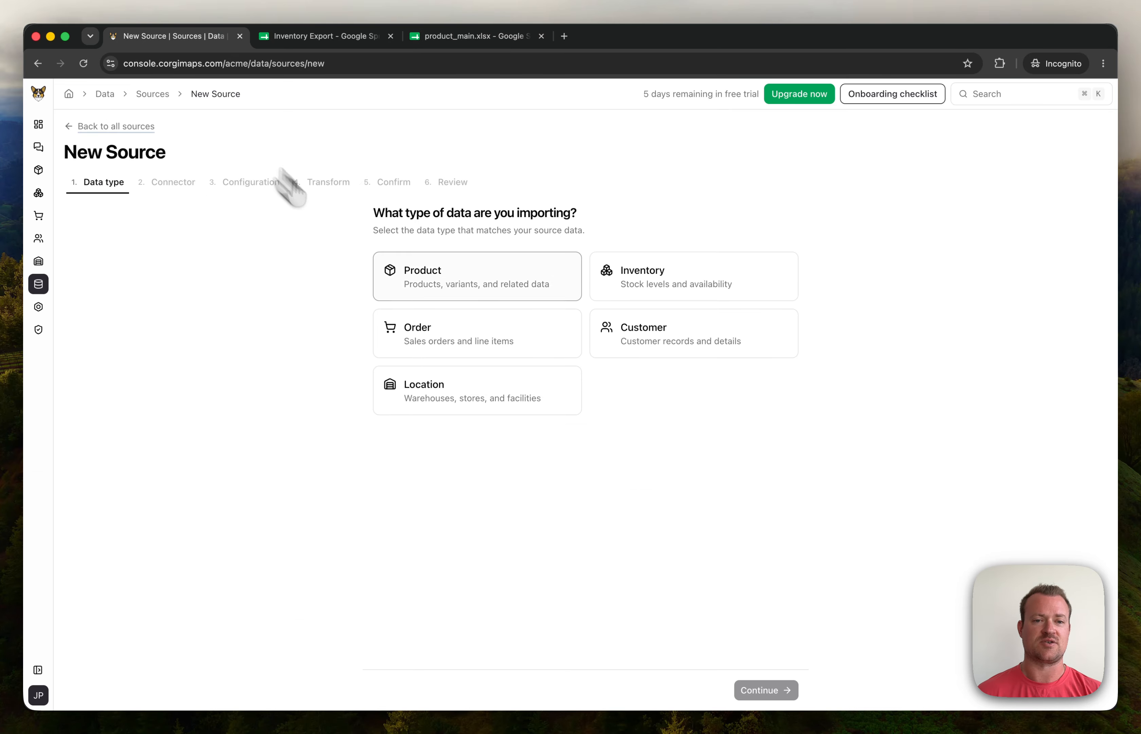
click(459, 283)
click(767, 690)
click(477, 276)
click(766, 690)
mouse_move(891, 708)
Step: Drag product_main.xlsx from Downloads onto the Product import upload drop zone
click(920, 677)
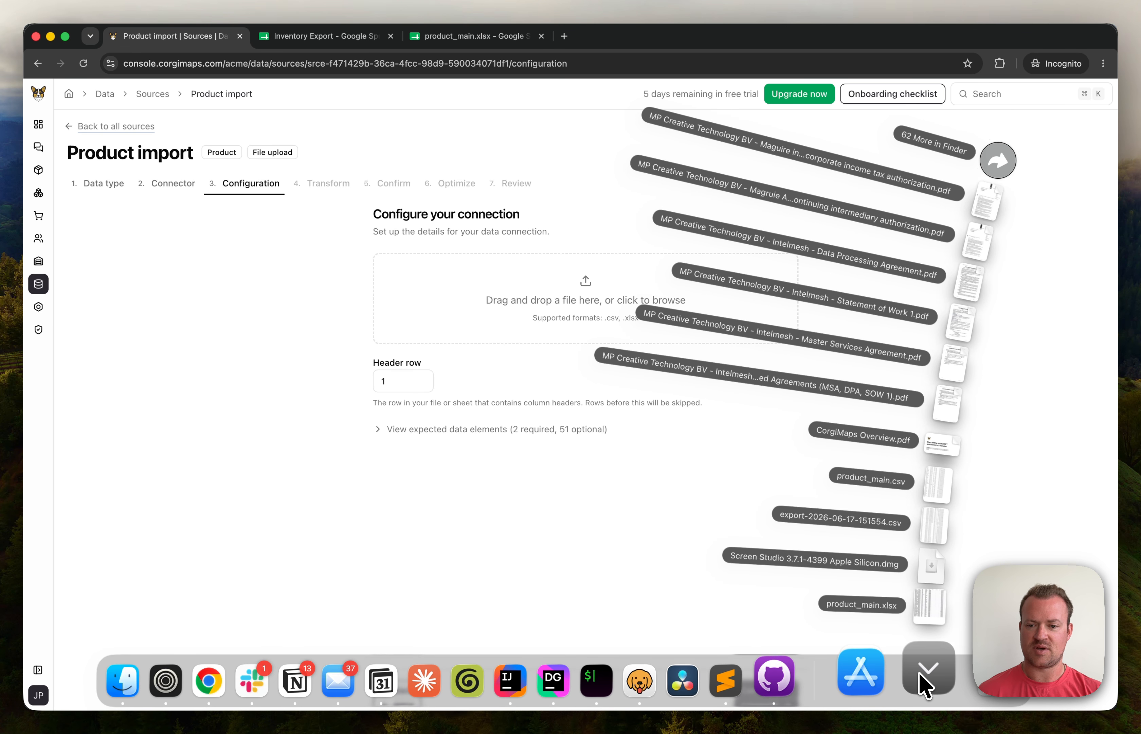
drag(940, 618, 540, 316)
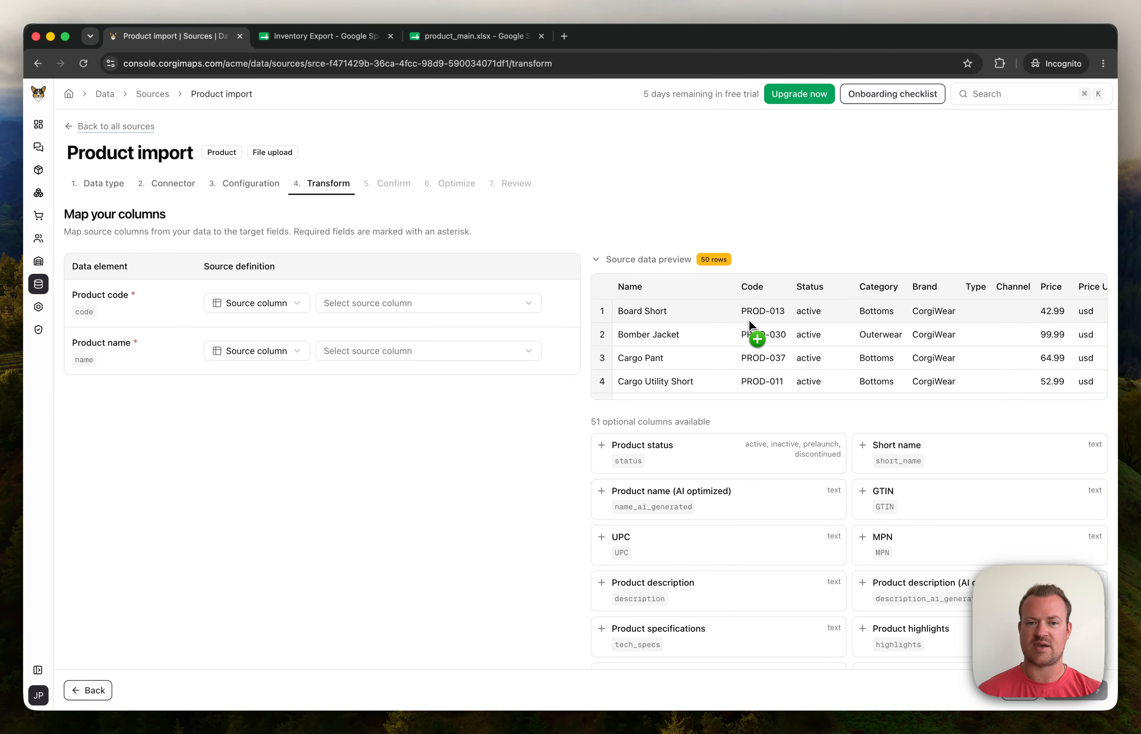
Step: Map Product code to the Code column and Product name to the Name column
click(441, 308)
click(380, 324)
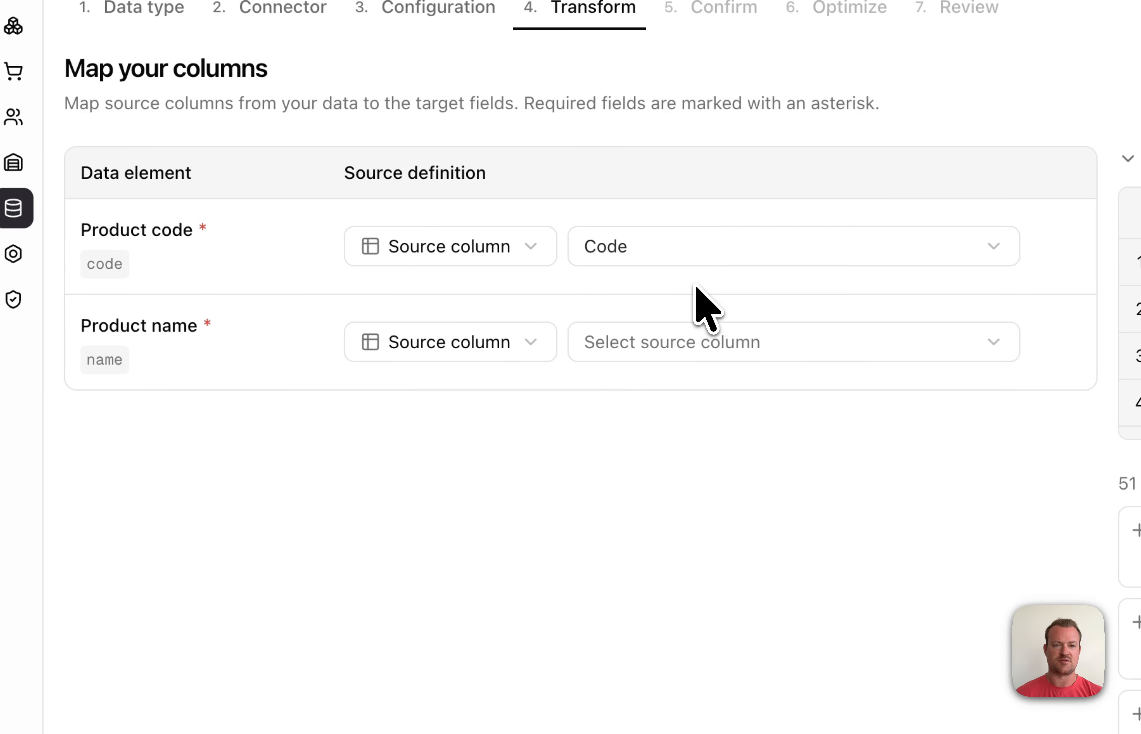
click(712, 342)
click(656, 343)
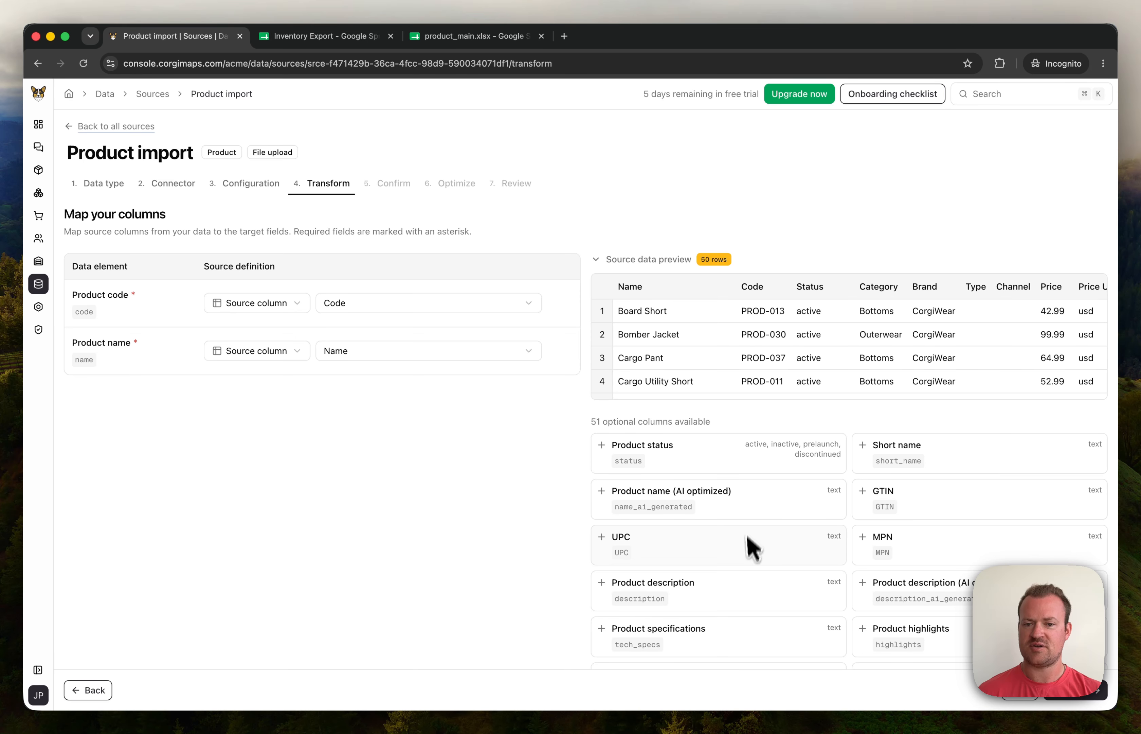
scroll(753, 547, down, 3)
scroll(754, 551, up, 3)
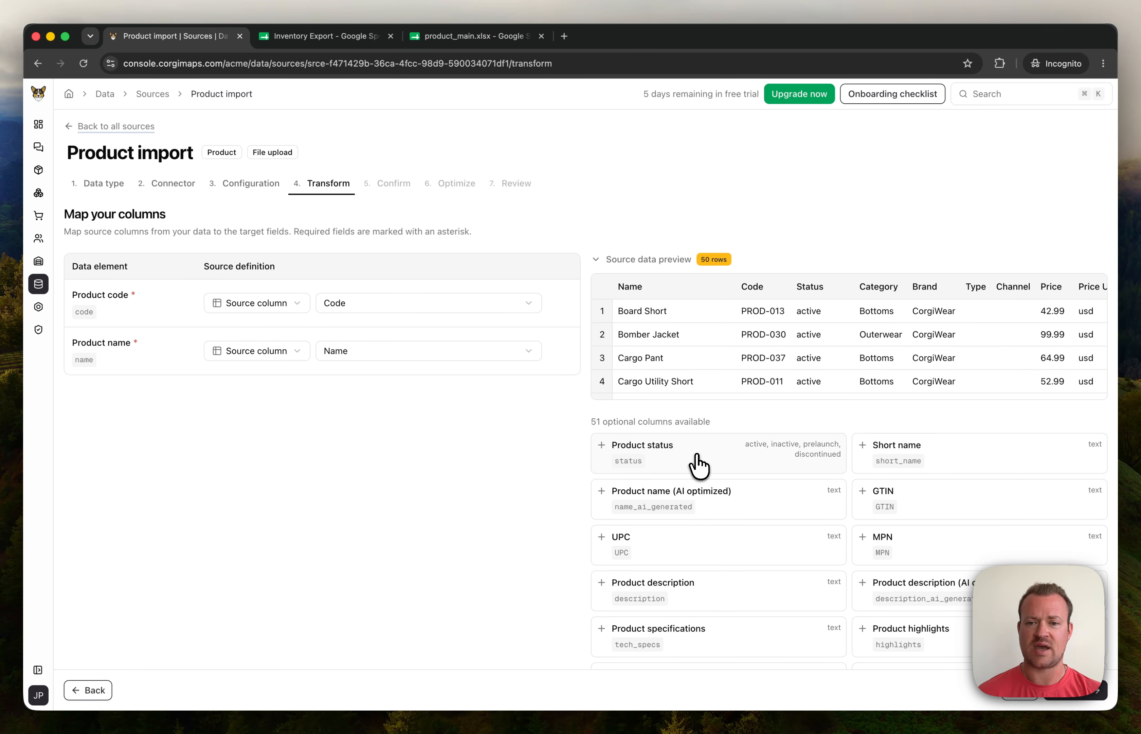
Step: Add Product status and Product category, mapped to the Status and Category columns
click(697, 465)
click(349, 401)
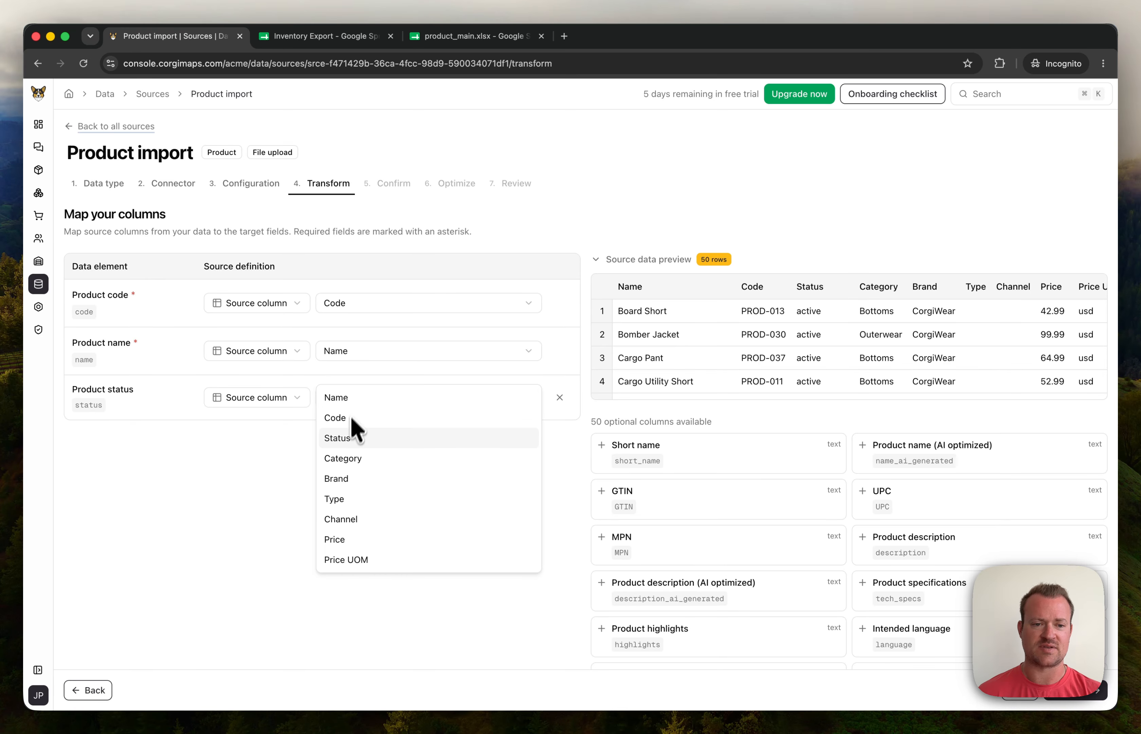
click(345, 438)
scroll(702, 477, down, 5)
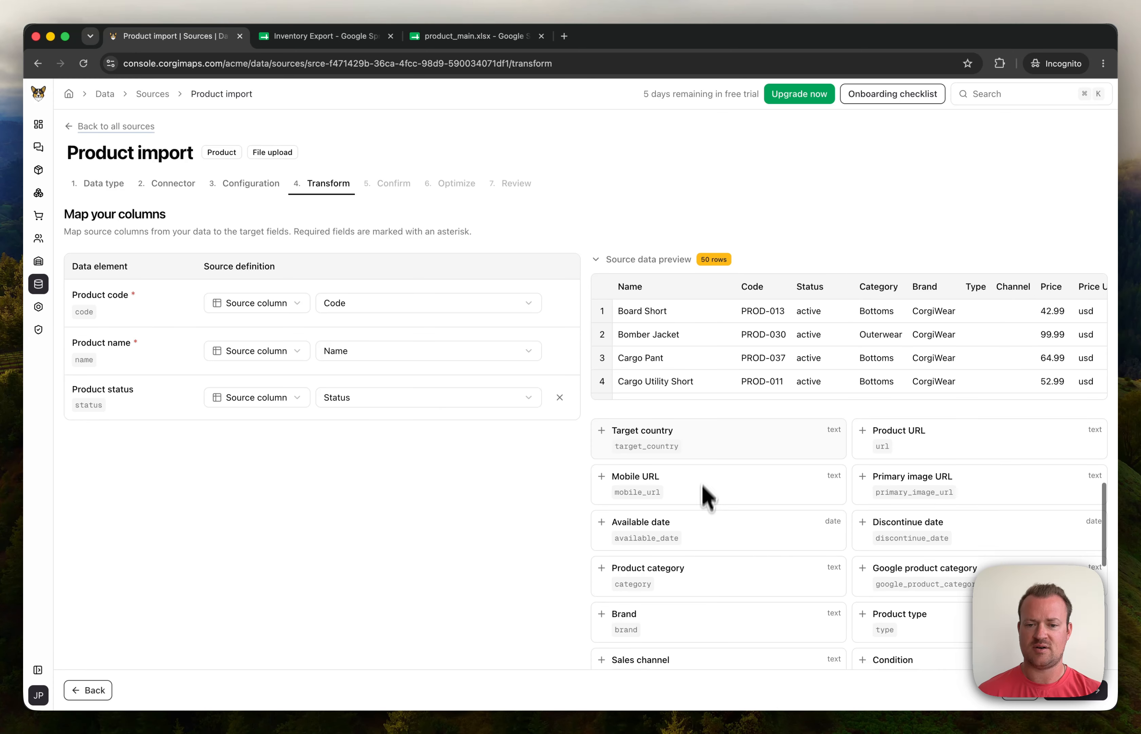
click(693, 579)
click(395, 447)
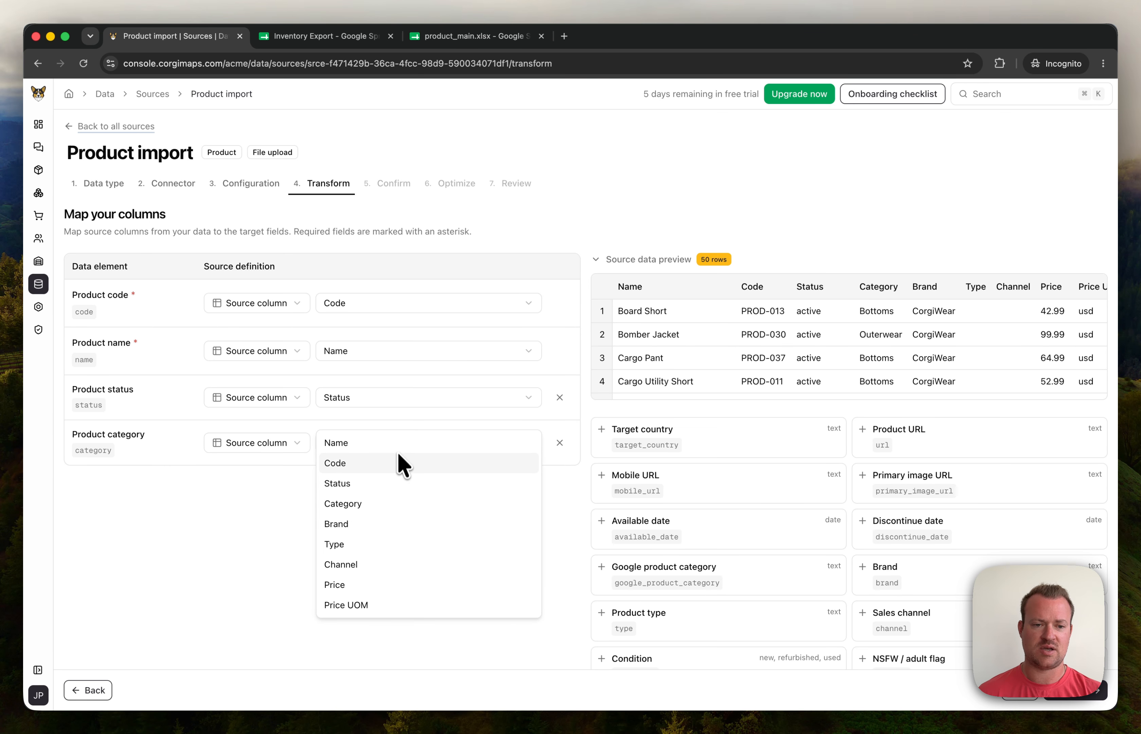
click(367, 504)
Step: Add Brand and Price fields, mapped to the Brand and Price columns
click(892, 566)
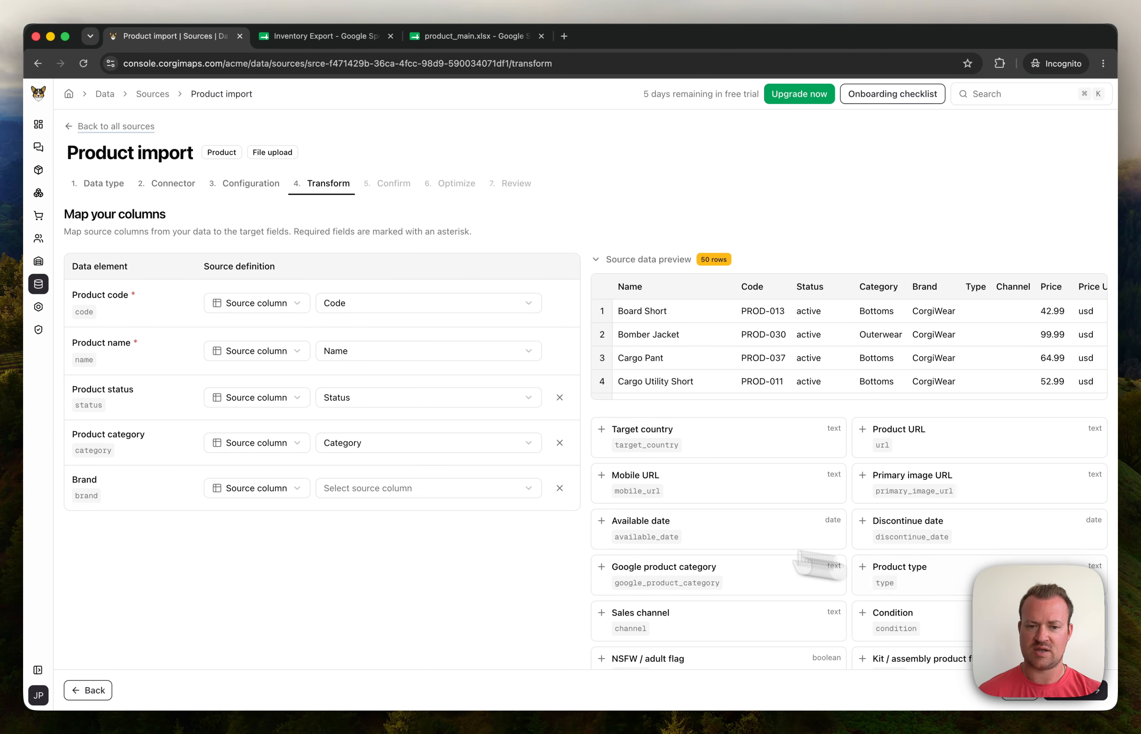
click(413, 491)
click(349, 569)
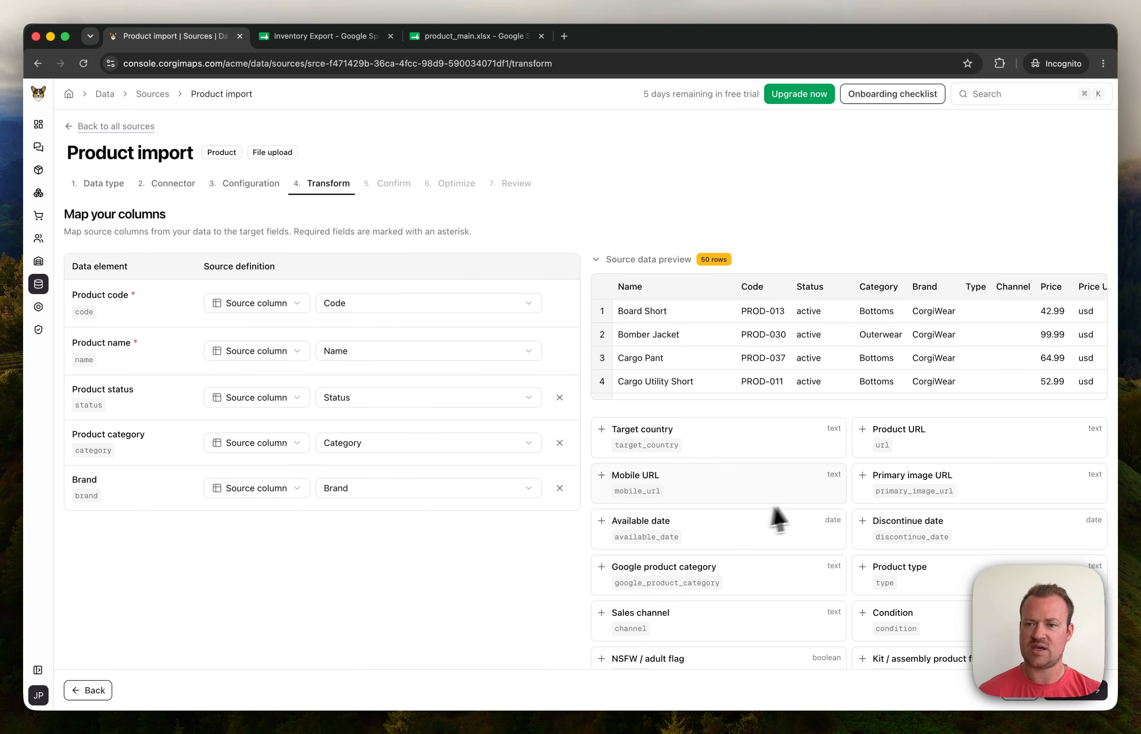
scroll(705, 513, down, 5)
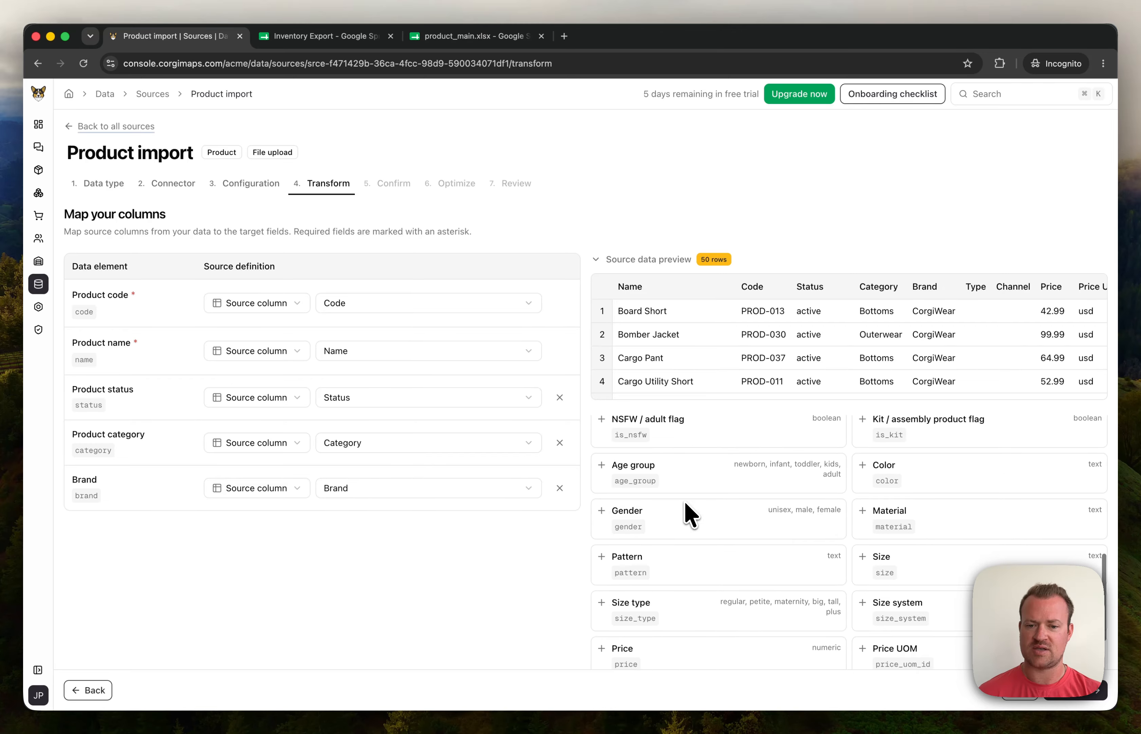
scroll(722, 587, down, 1)
click(725, 602)
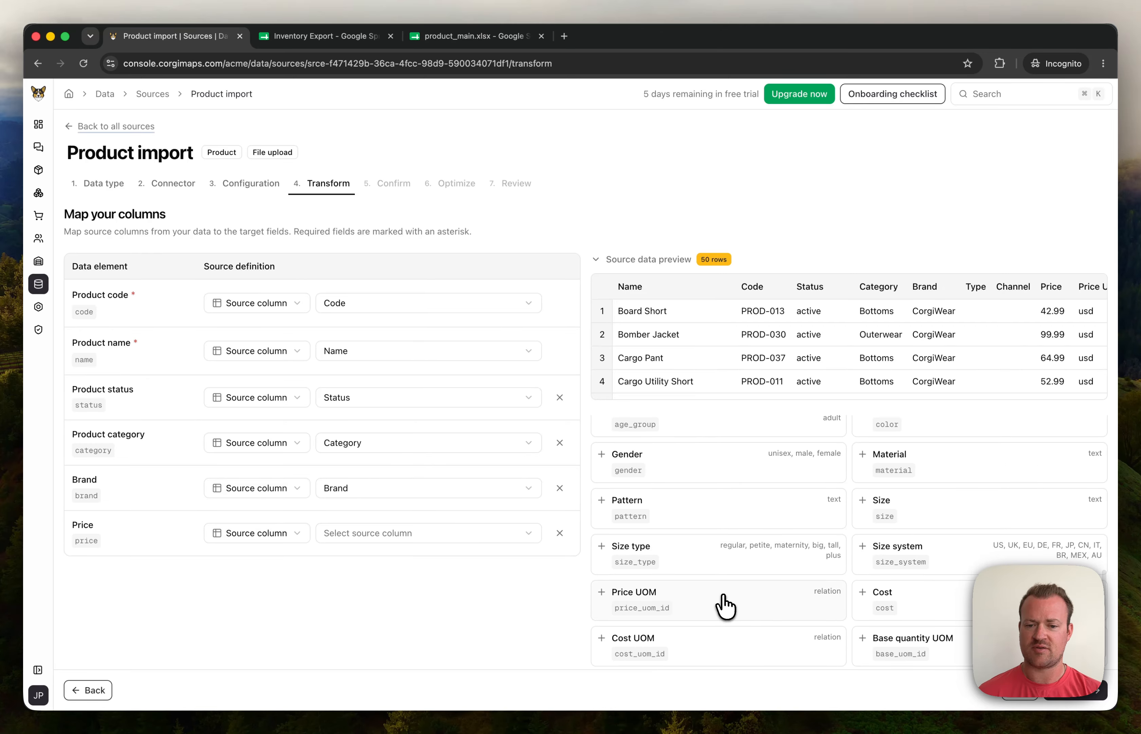
click(725, 605)
click(398, 534)
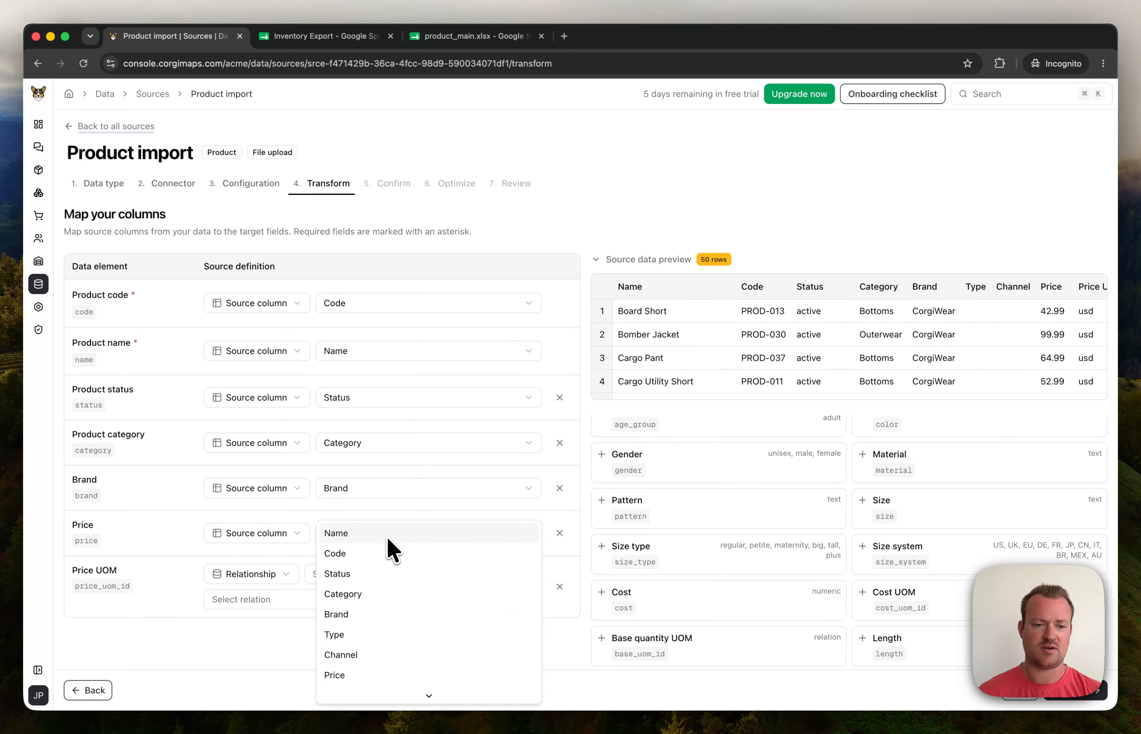
click(334, 674)
Step: Map Price UOM to its column as a relationship to UOM records matched by Code
click(362, 575)
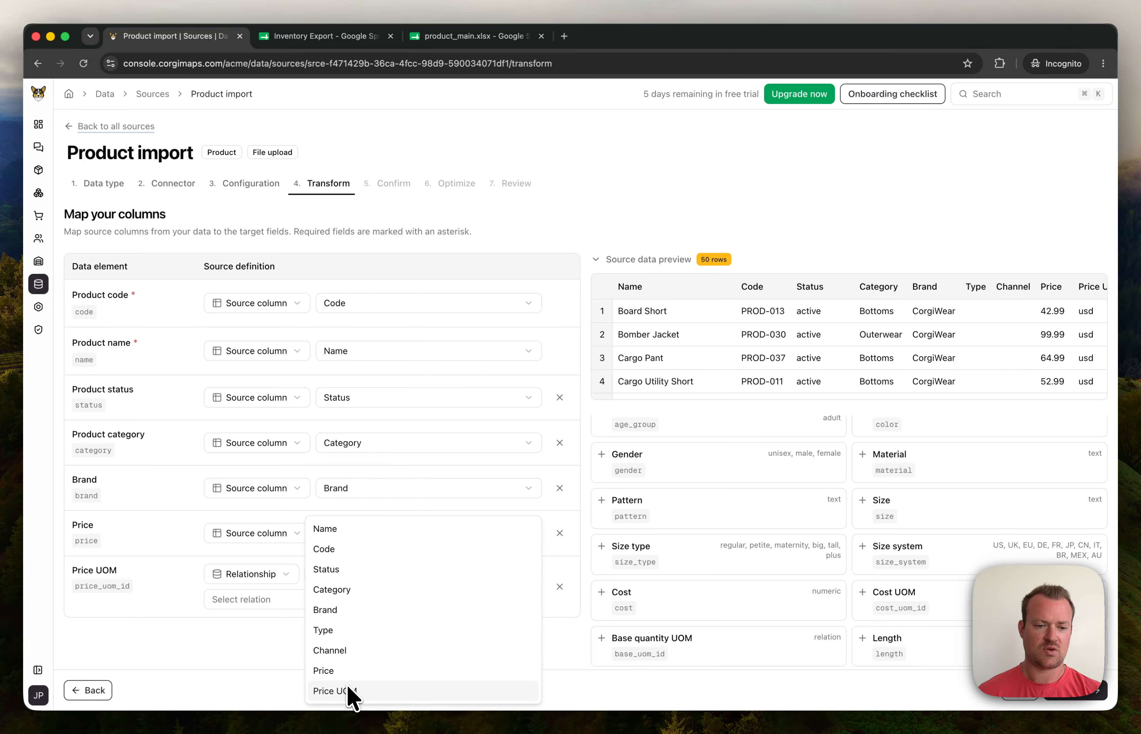
click(350, 691)
click(287, 600)
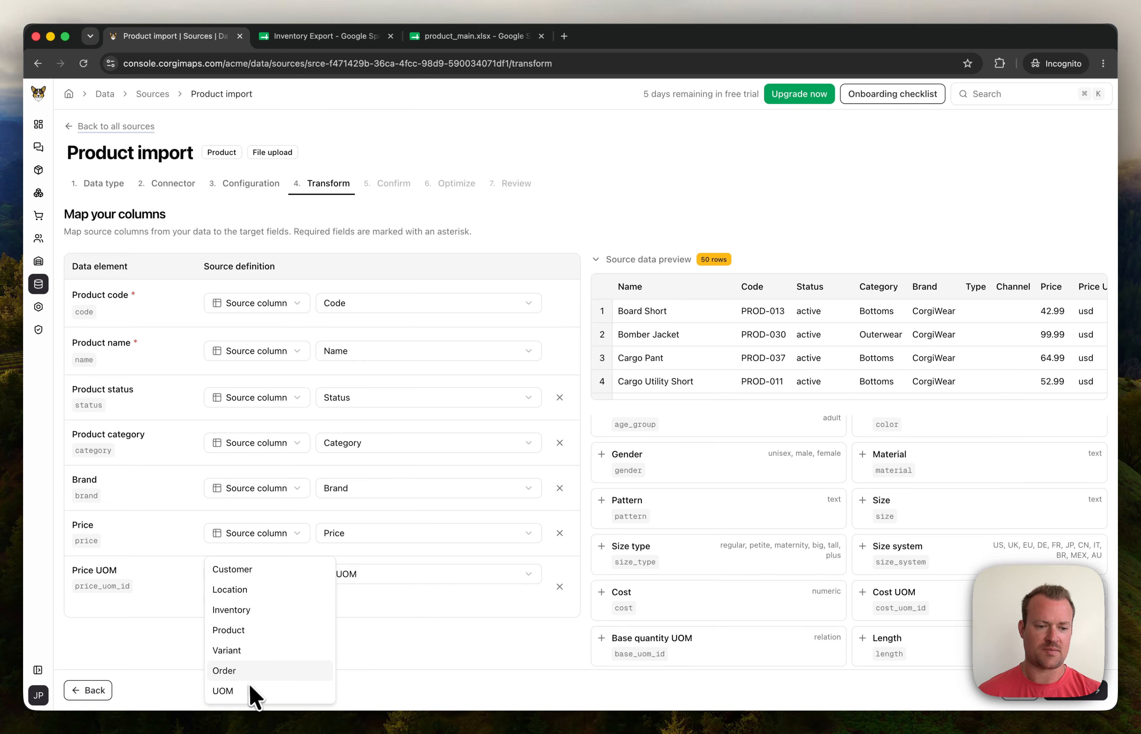
click(253, 691)
click(365, 602)
click(377, 614)
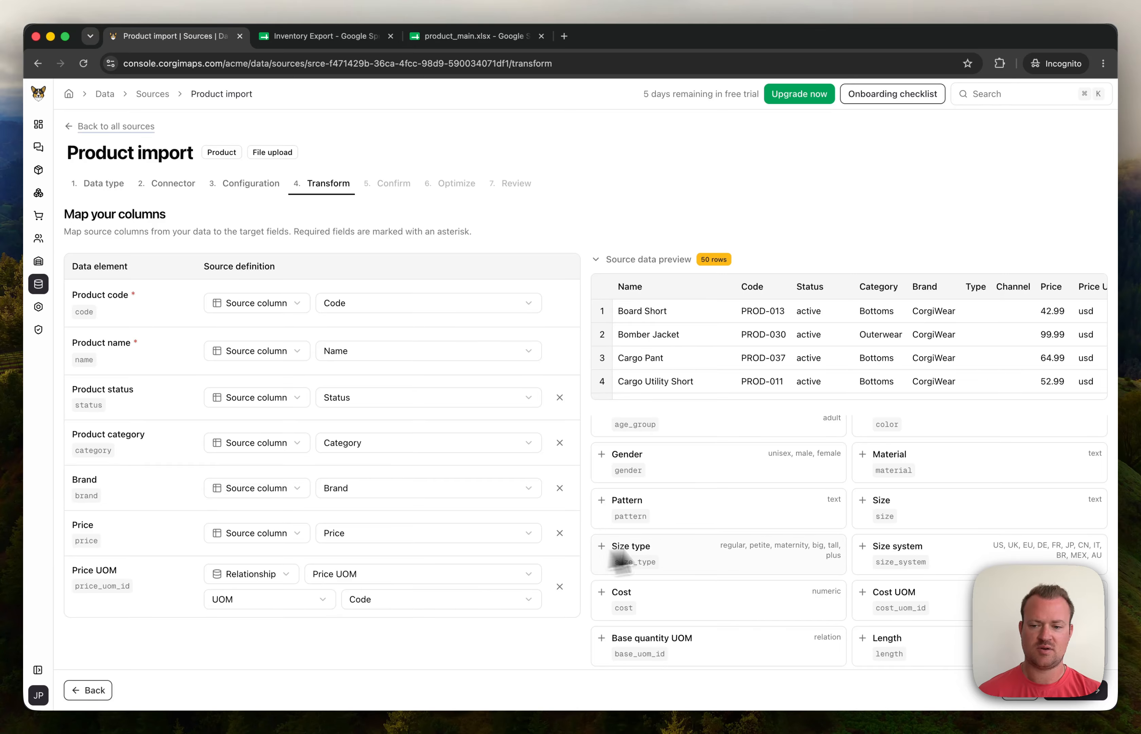
click(1095, 698)
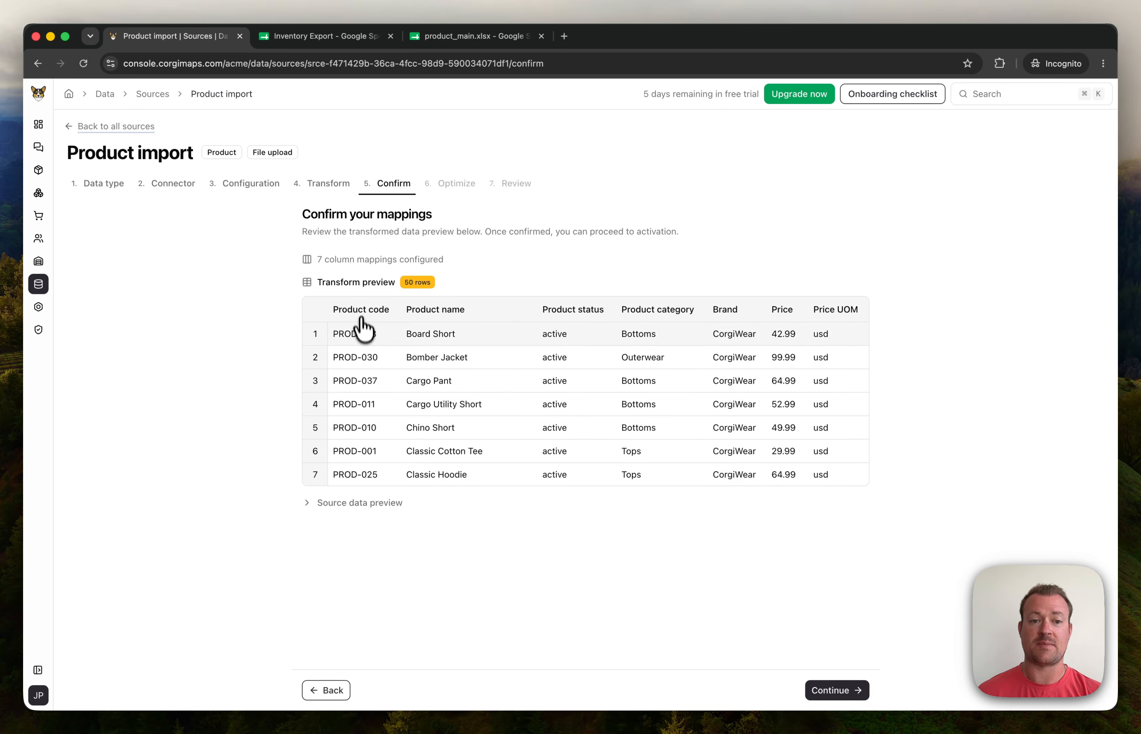
Step: Expand and collapse the Source data preview, then advance to the Optimize step
click(307, 502)
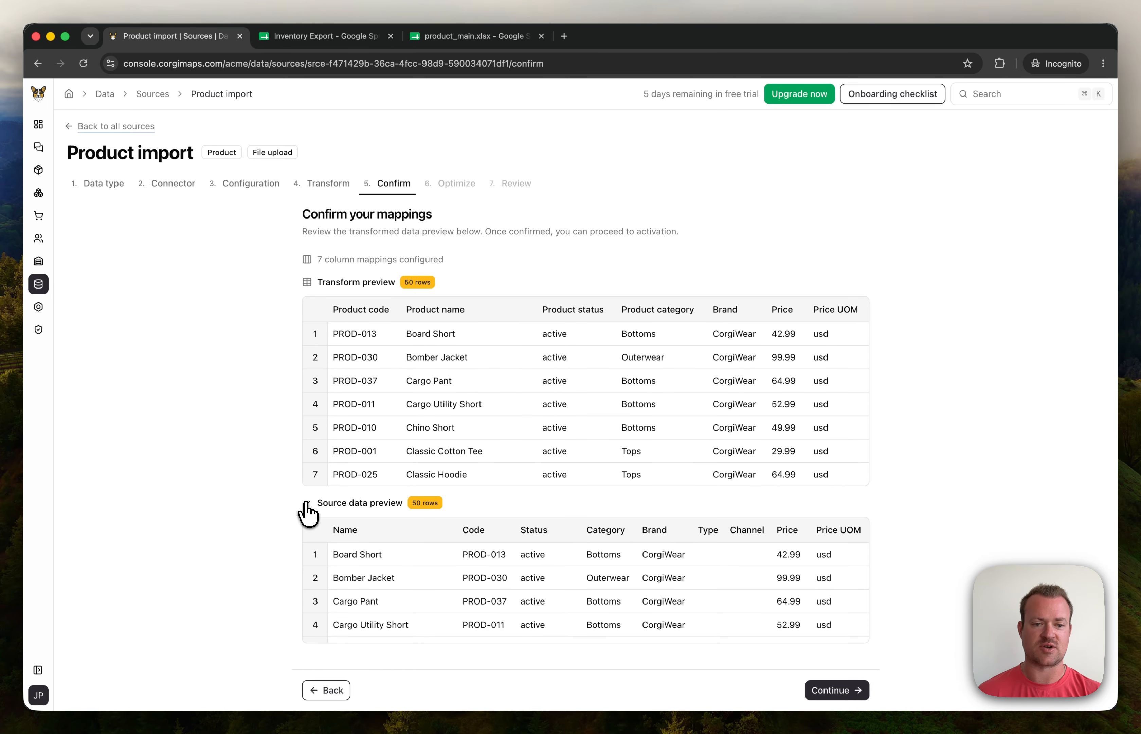
click(306, 503)
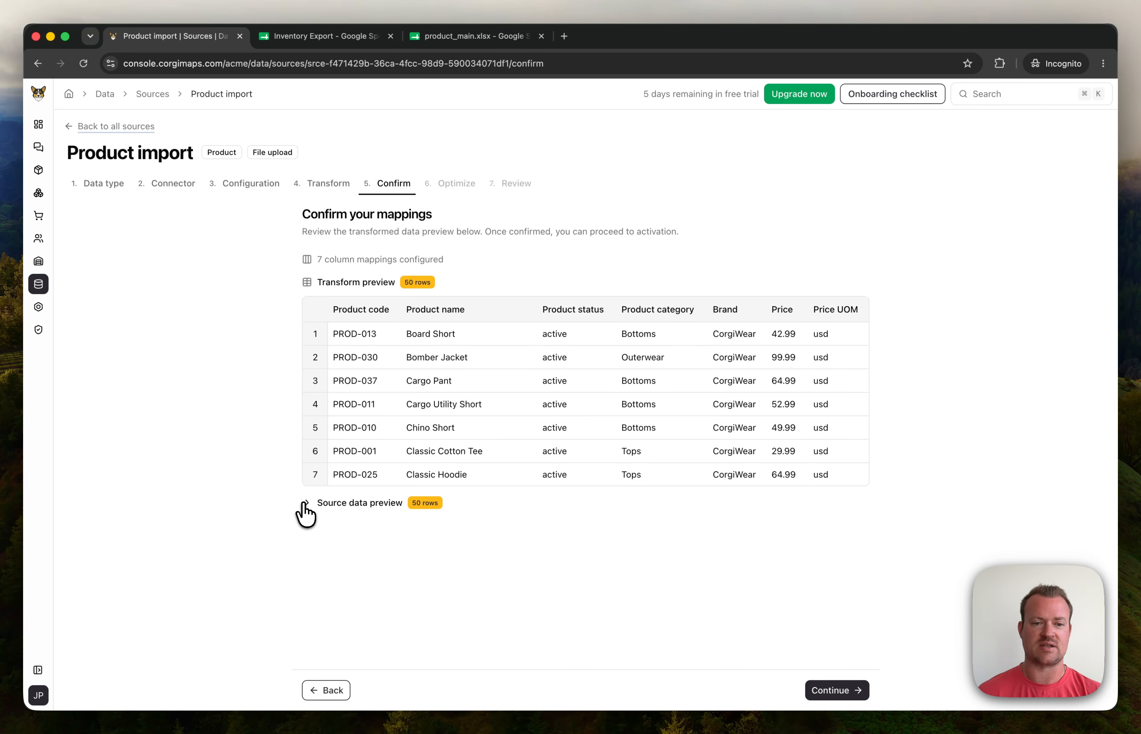
click(816, 689)
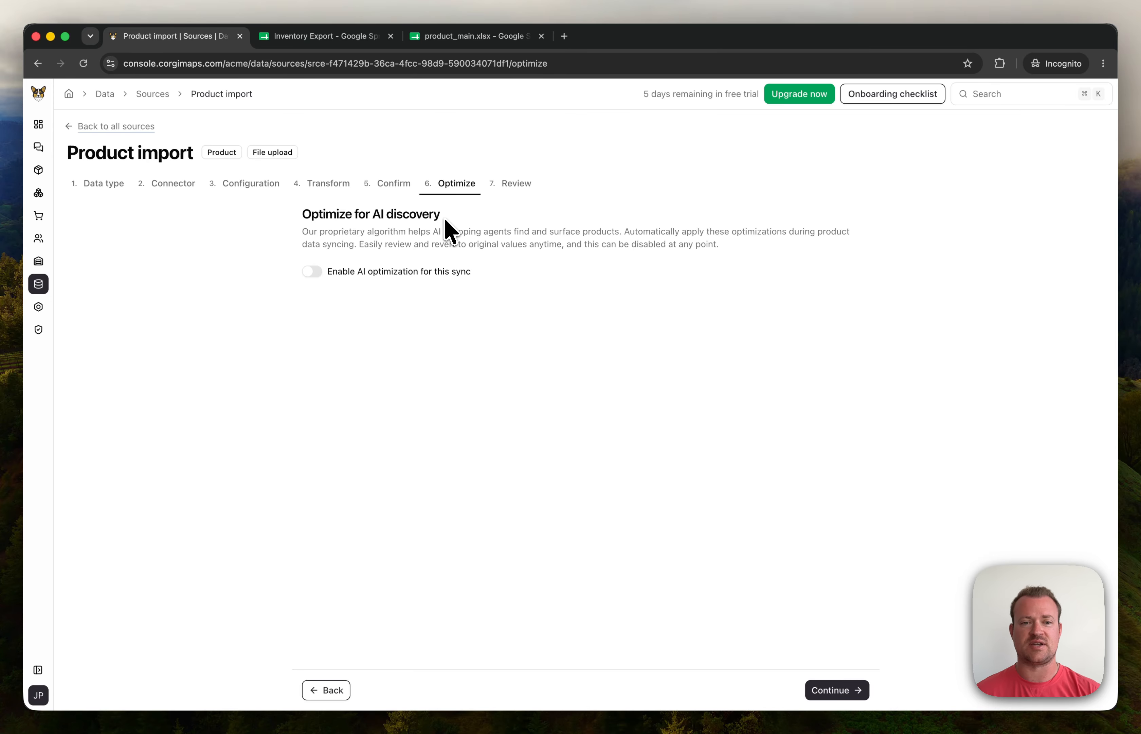
Step: Go to Review, activate the Product import source, and finish on the Sources page
click(837, 689)
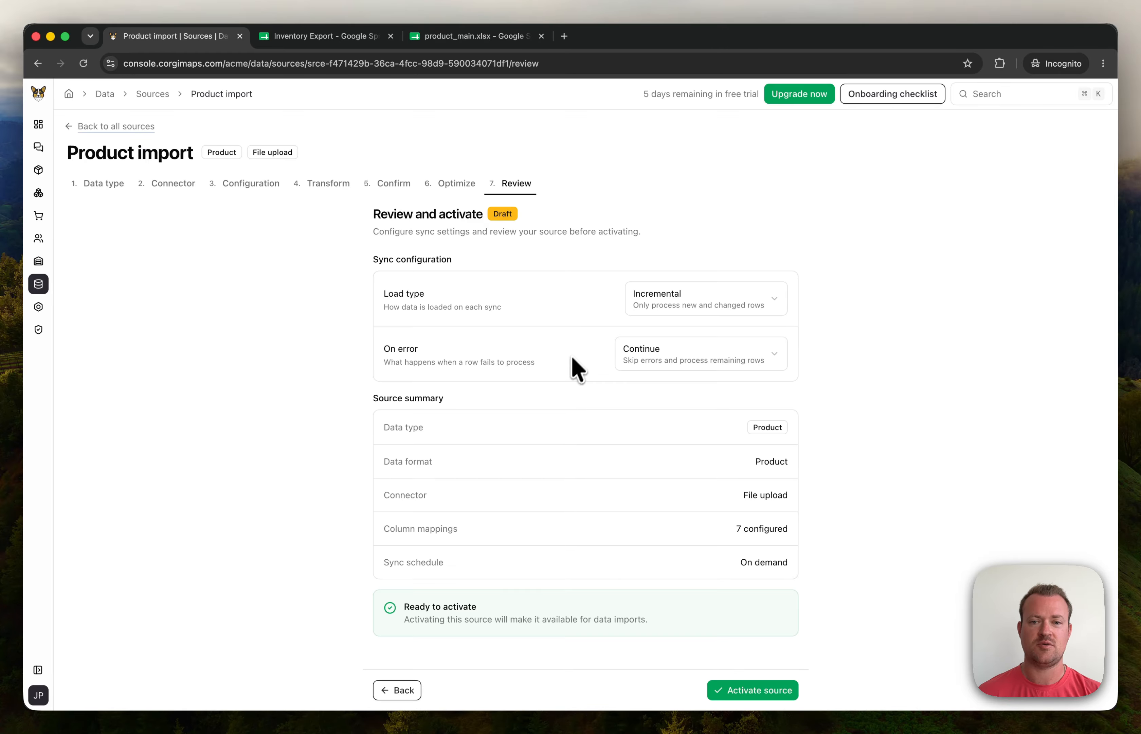
click(749, 692)
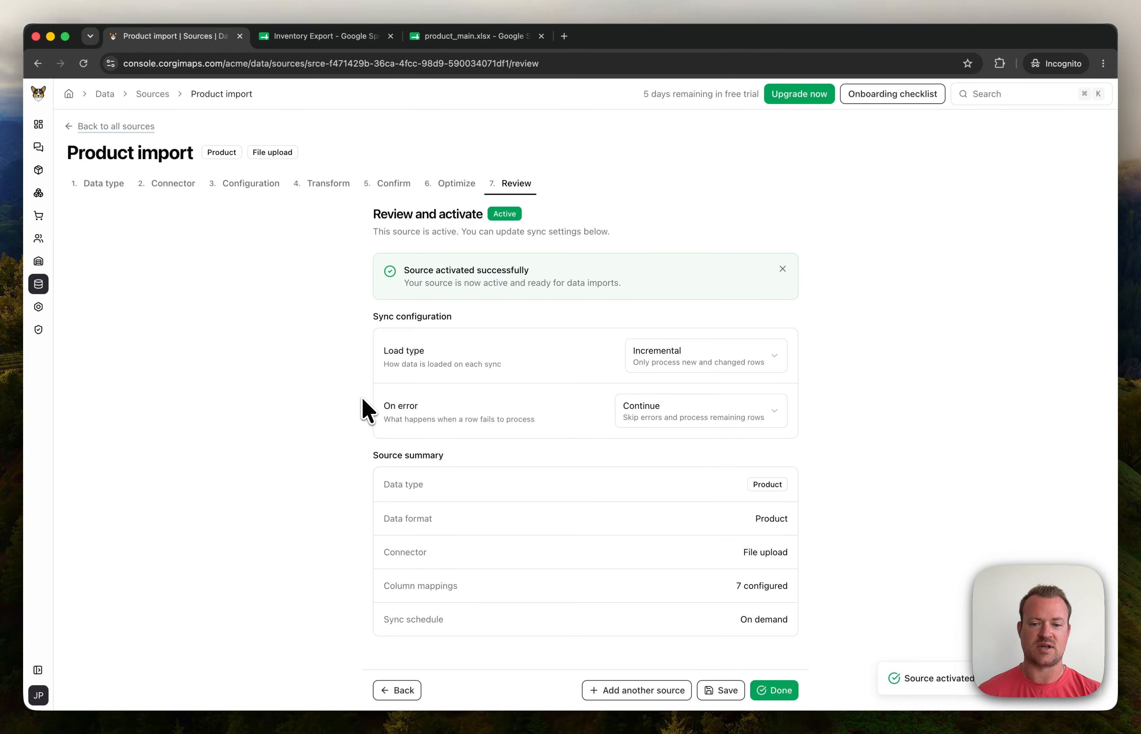
click(777, 691)
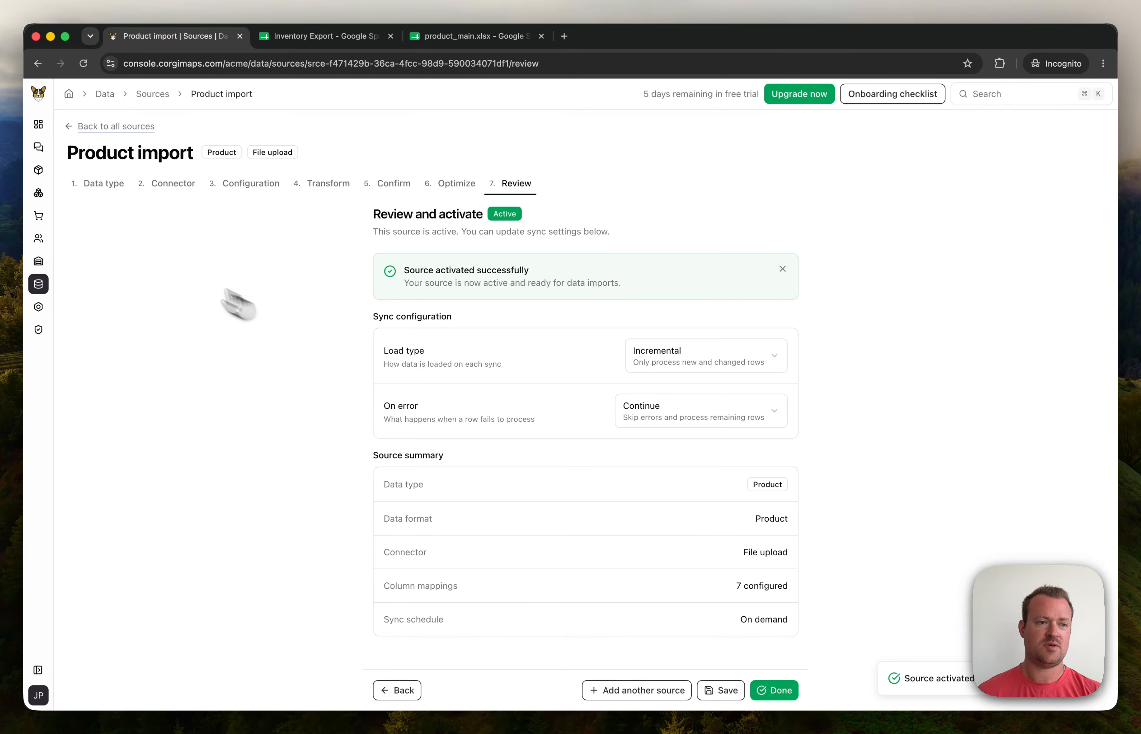
click(47, 289)
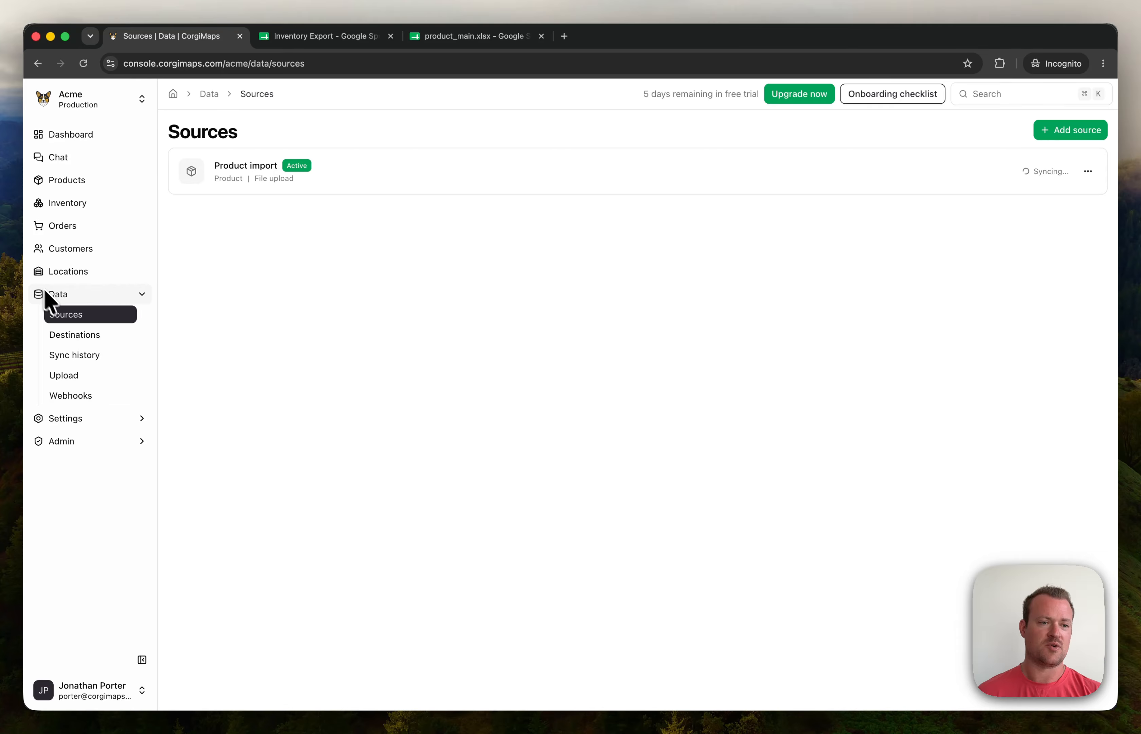
Step: Upload product_main.xlsx to Product import via Data > Upload, then view the 50 Products
click(80, 375)
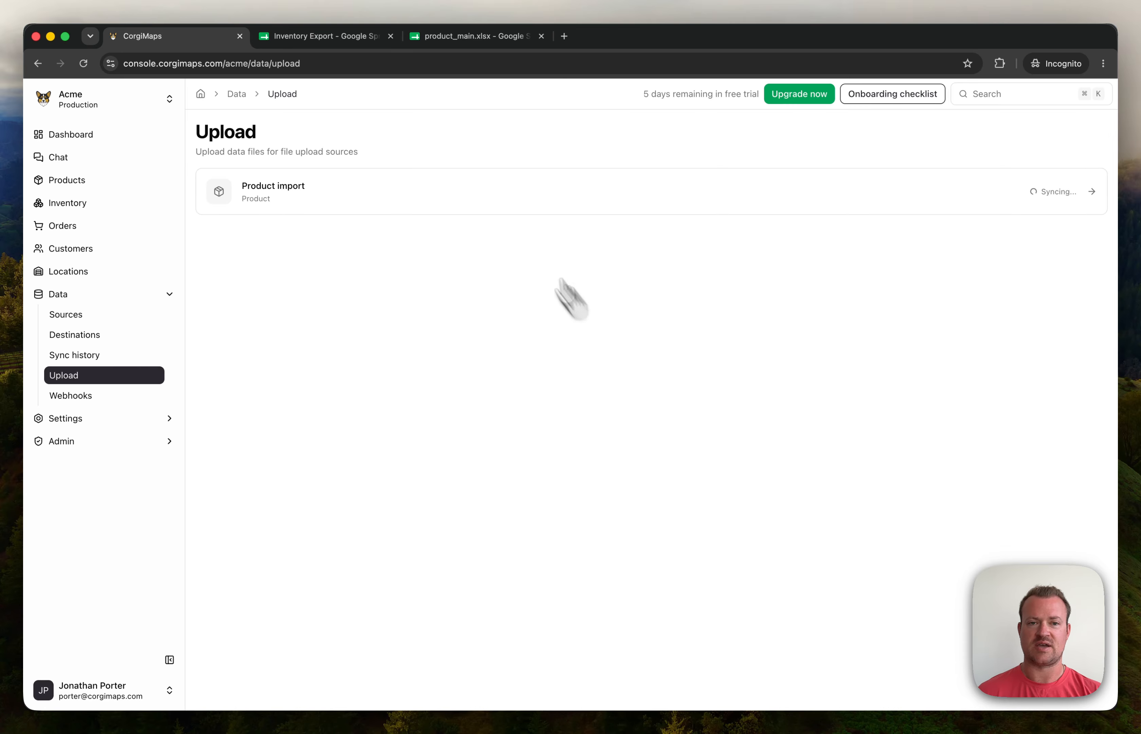
click(489, 196)
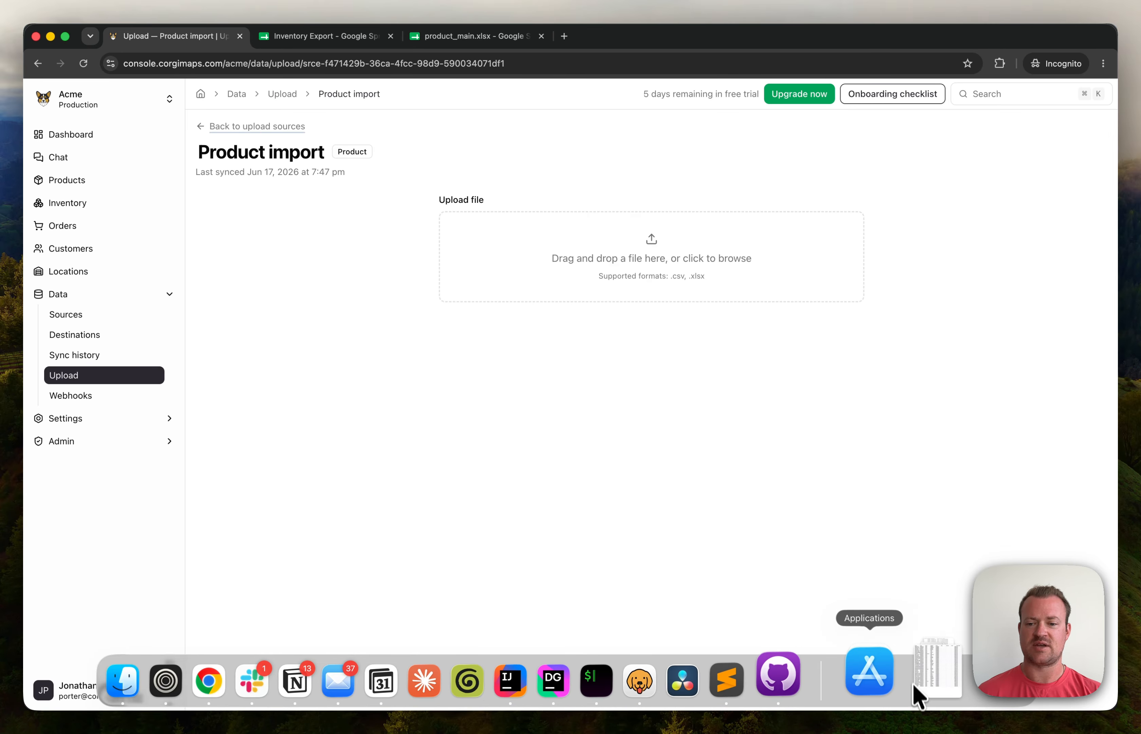
click(919, 683)
drag(933, 623, 524, 270)
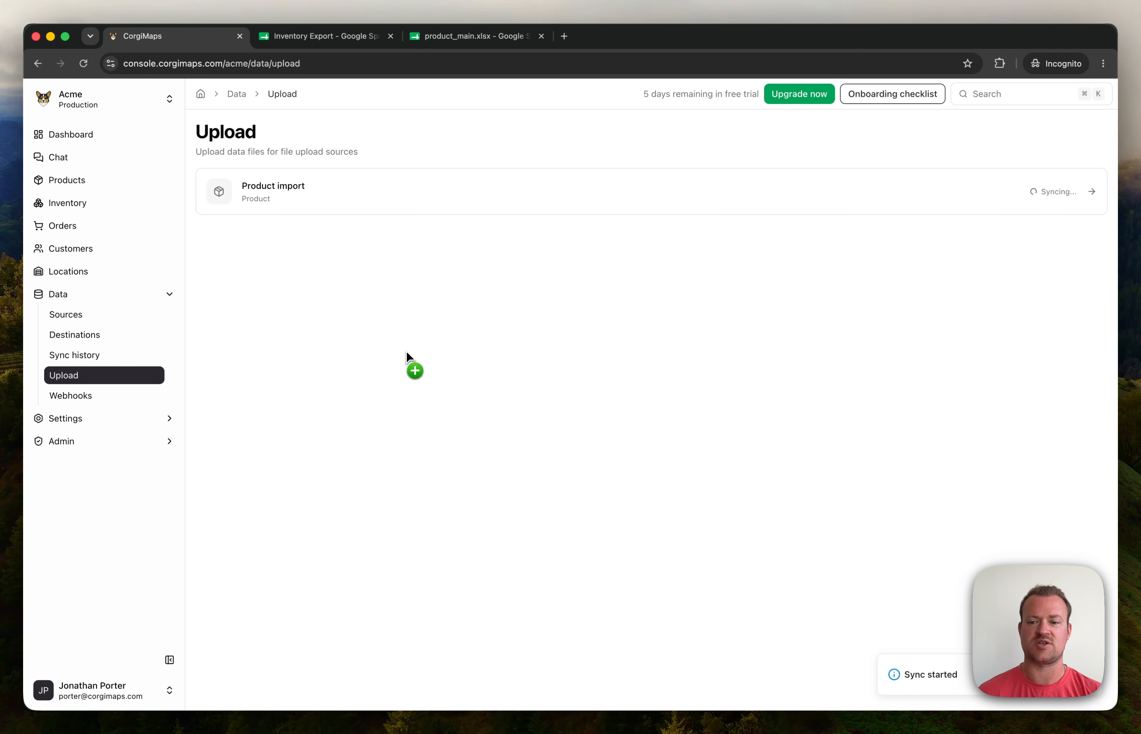
click(66, 180)
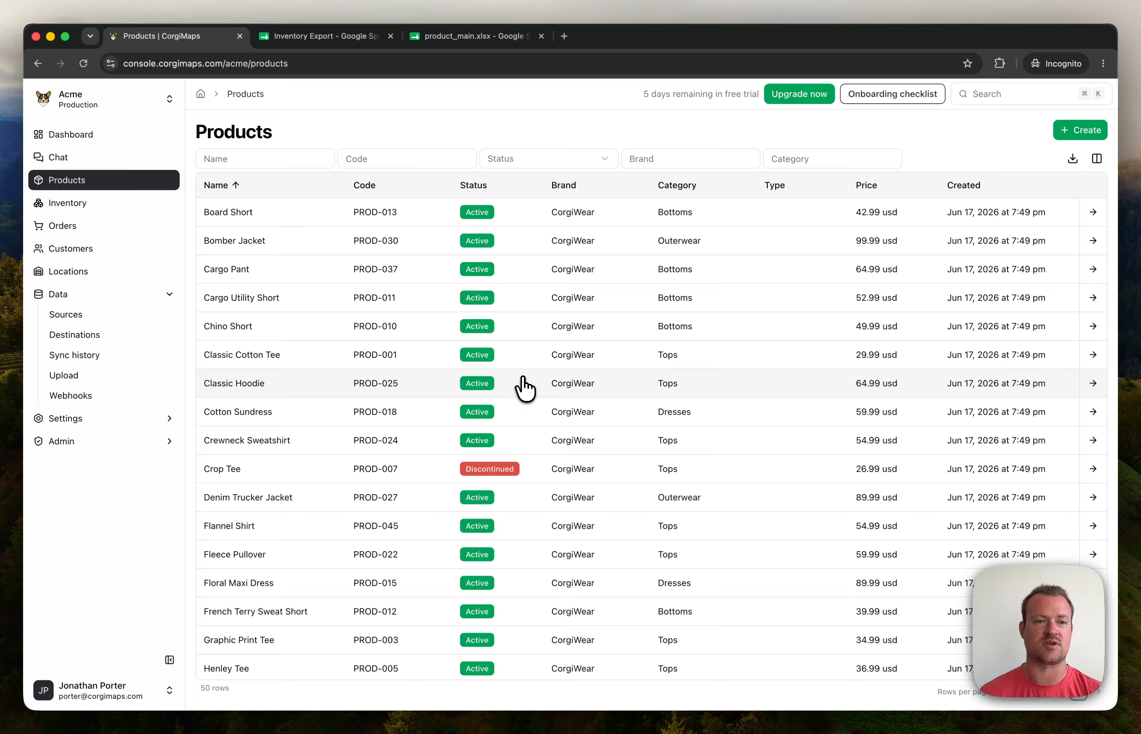
Step: Open the Board Short product (PROD-013) from the Products list
click(1094, 212)
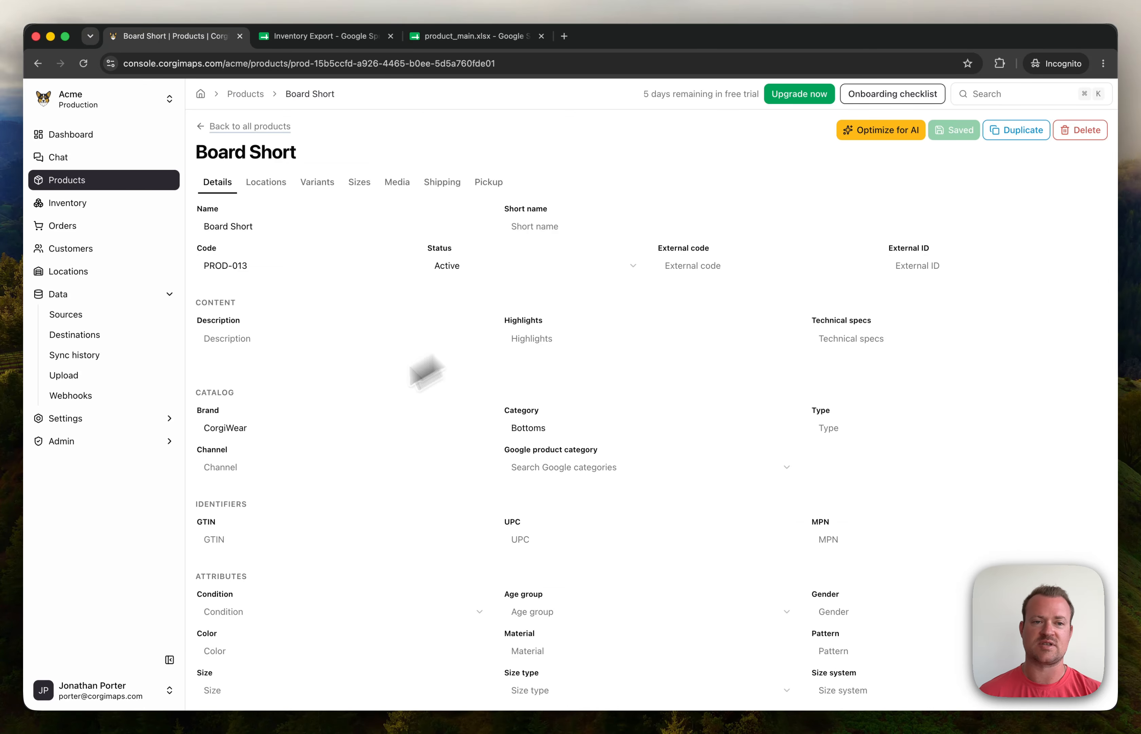